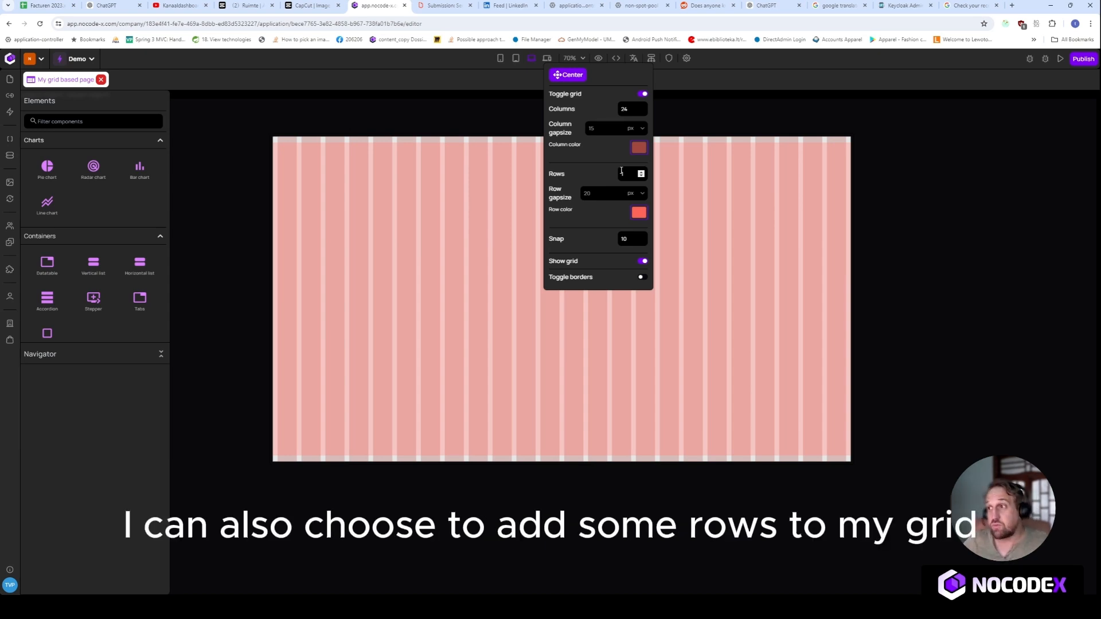
Set the page grid to 12 rows and change the row color to muted red #a65c57.
left_click(621, 172)
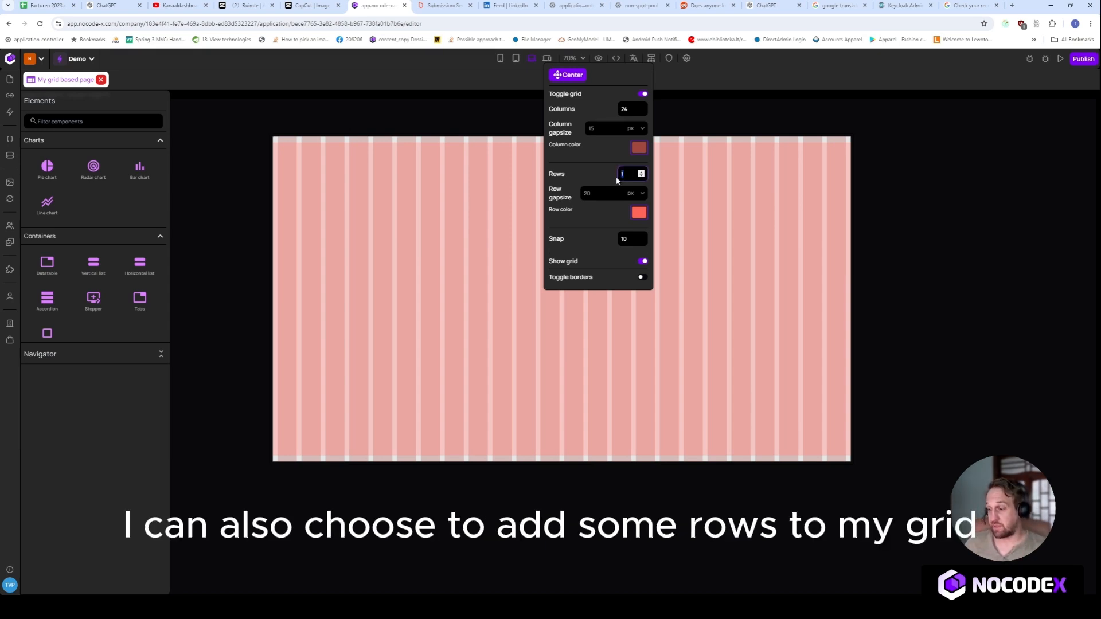
type("2")
key("Tab")
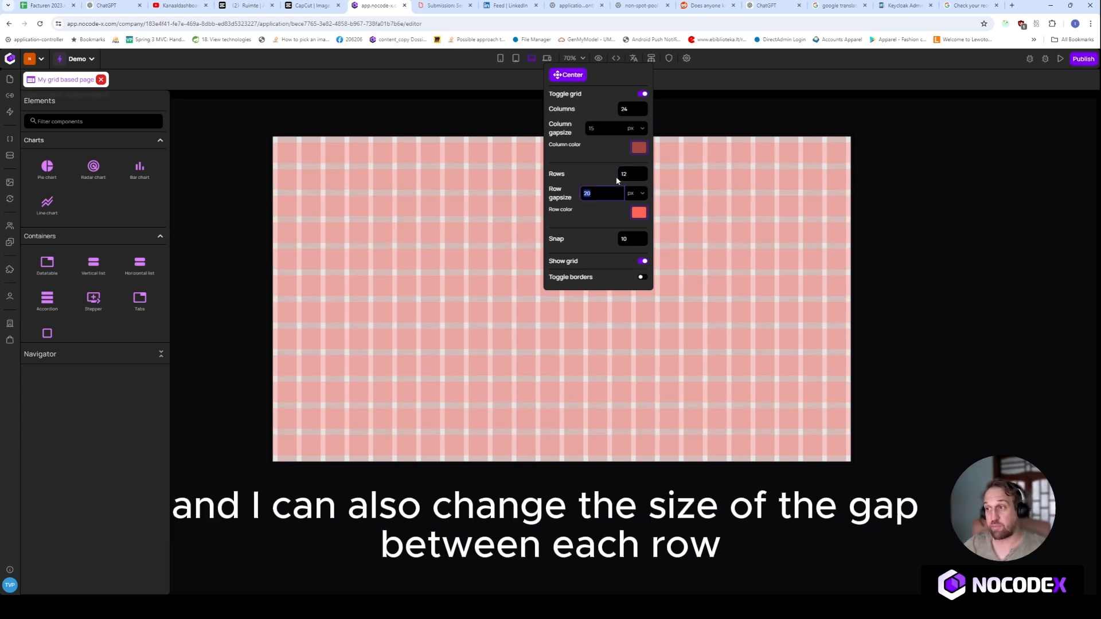
left_click(639, 213)
left_click(578, 175)
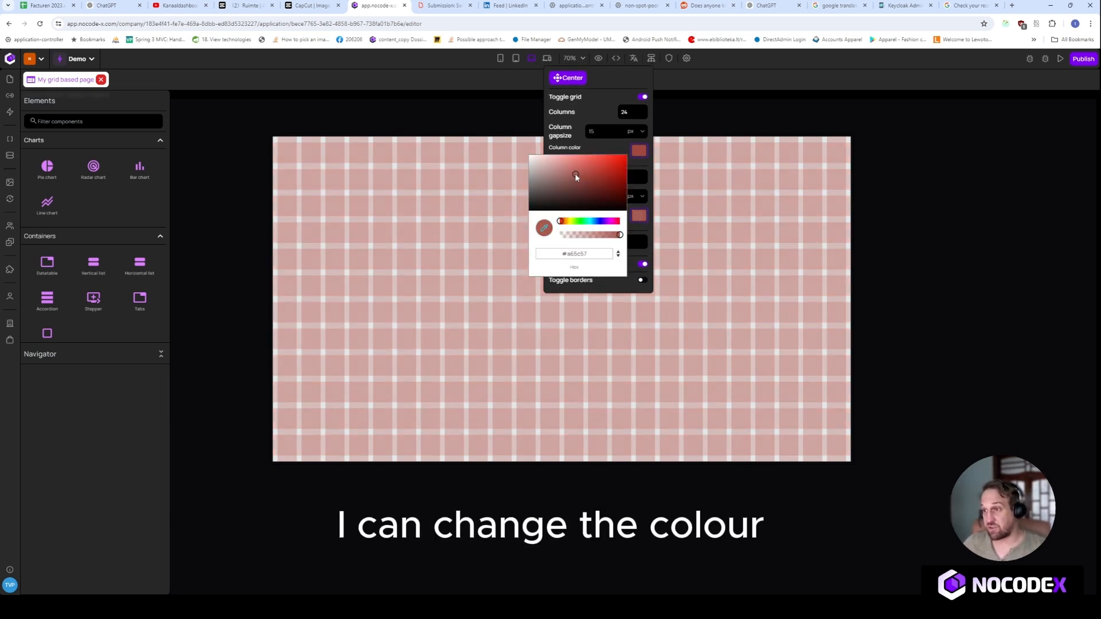
left_click(585, 146)
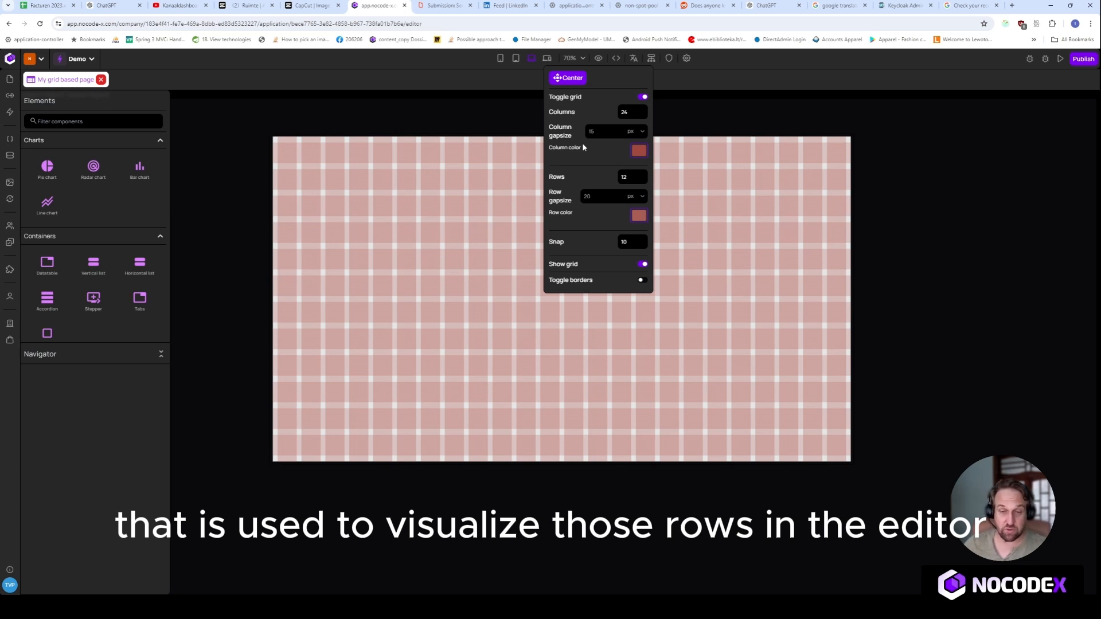
left_click(472, 186)
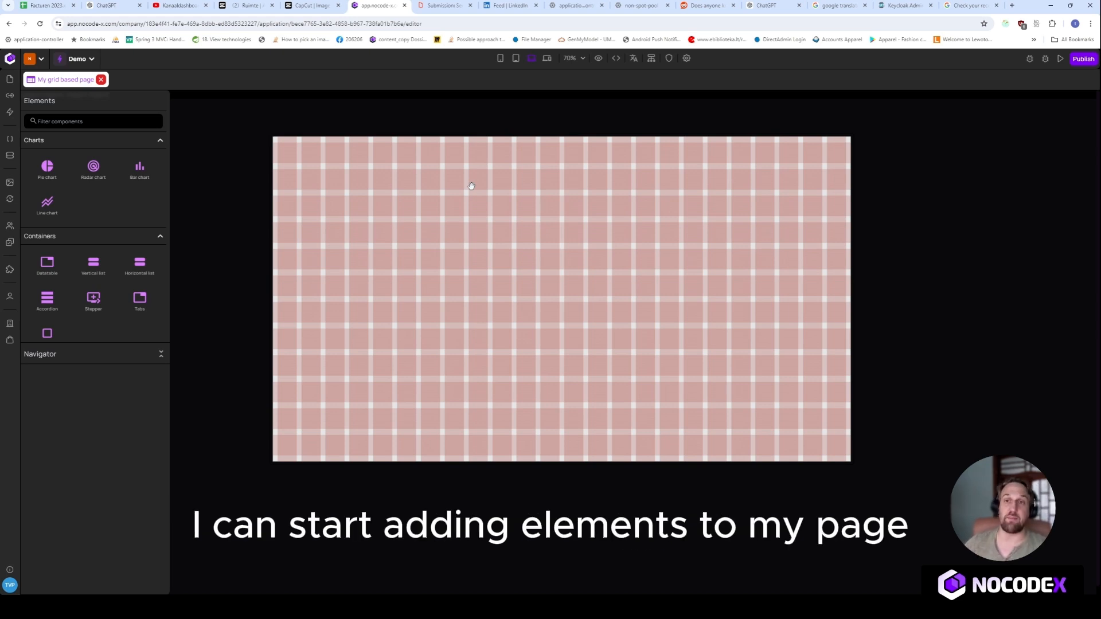
Find the Button element and place it in the upper part of the page at about X 439, Y 120 px.
left_click(103, 121)
type("b")
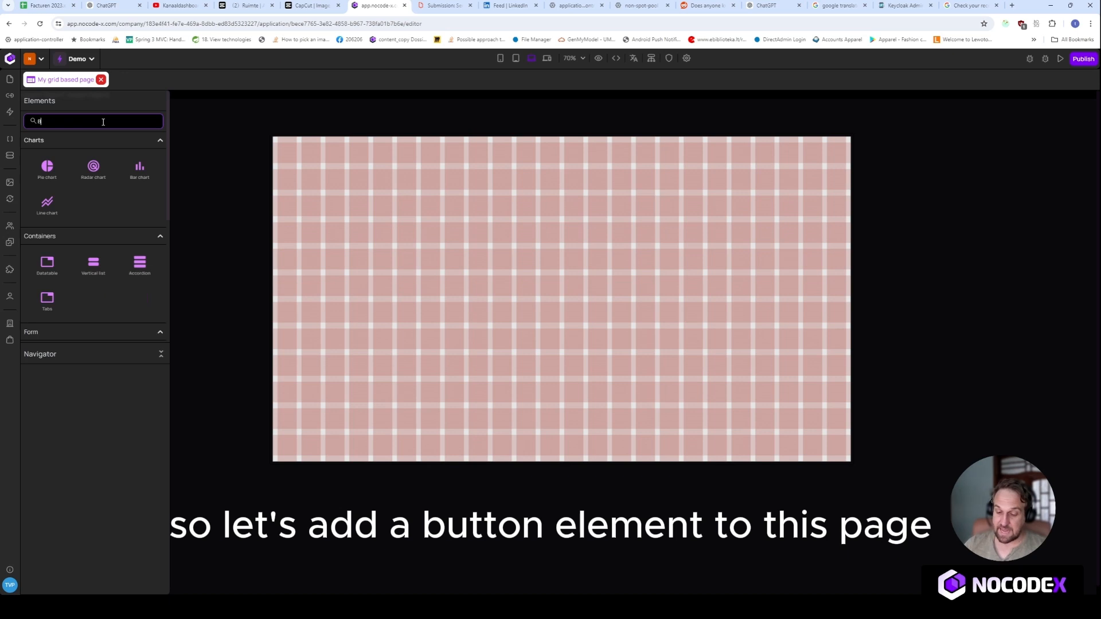
type("utton")
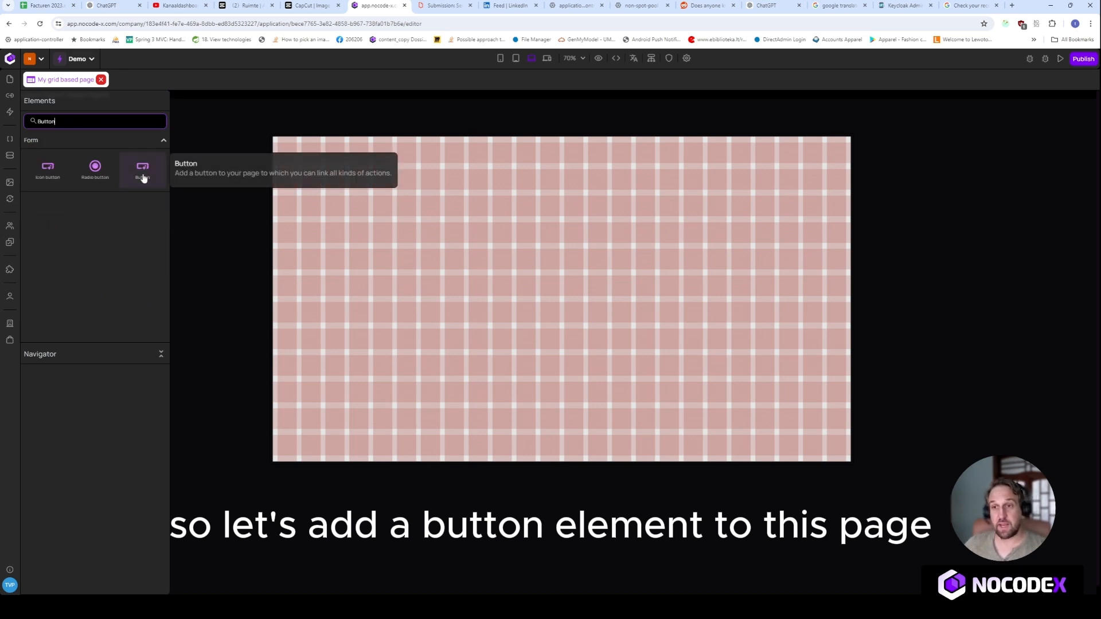
left_click_drag(143, 172, 432, 181)
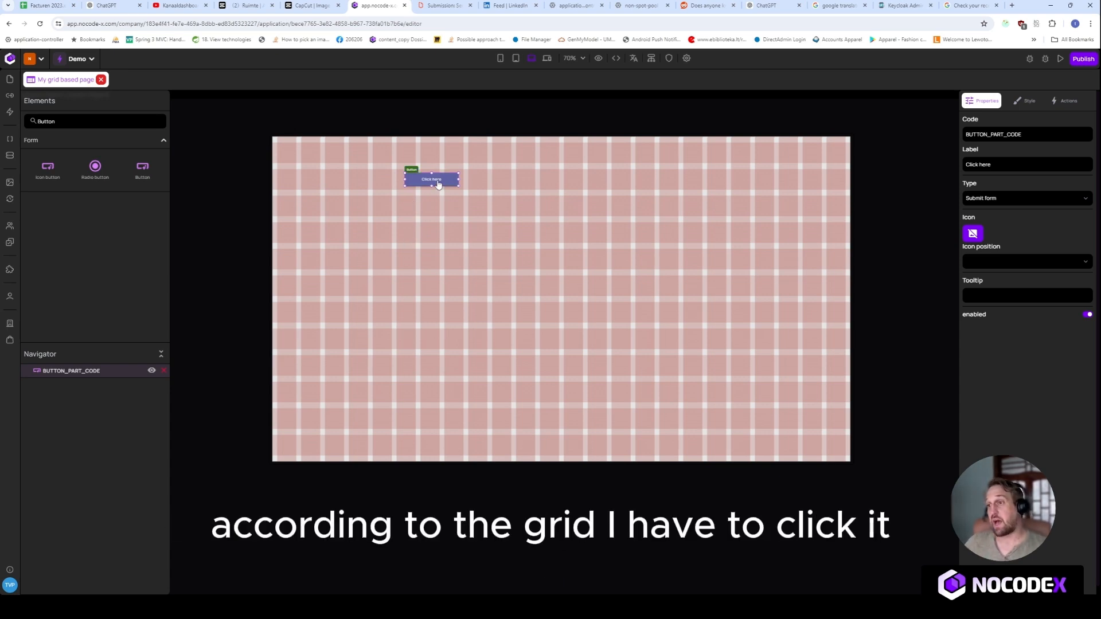
Switch the button's X and Y position units to grid and set both values to 0.
left_click(1026, 103)
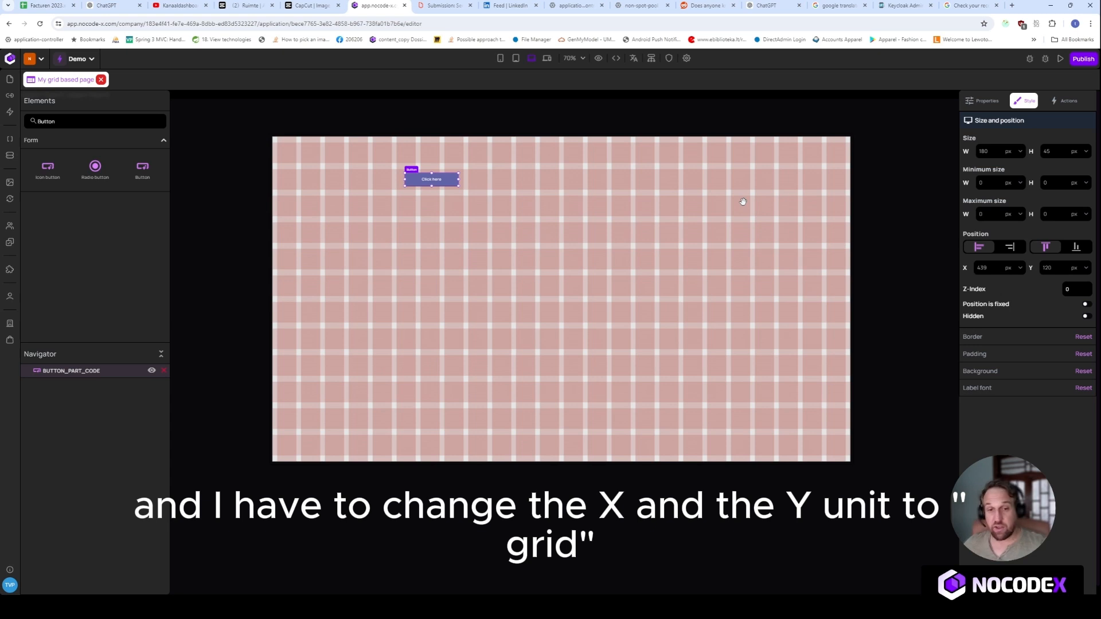
left_click(1016, 270)
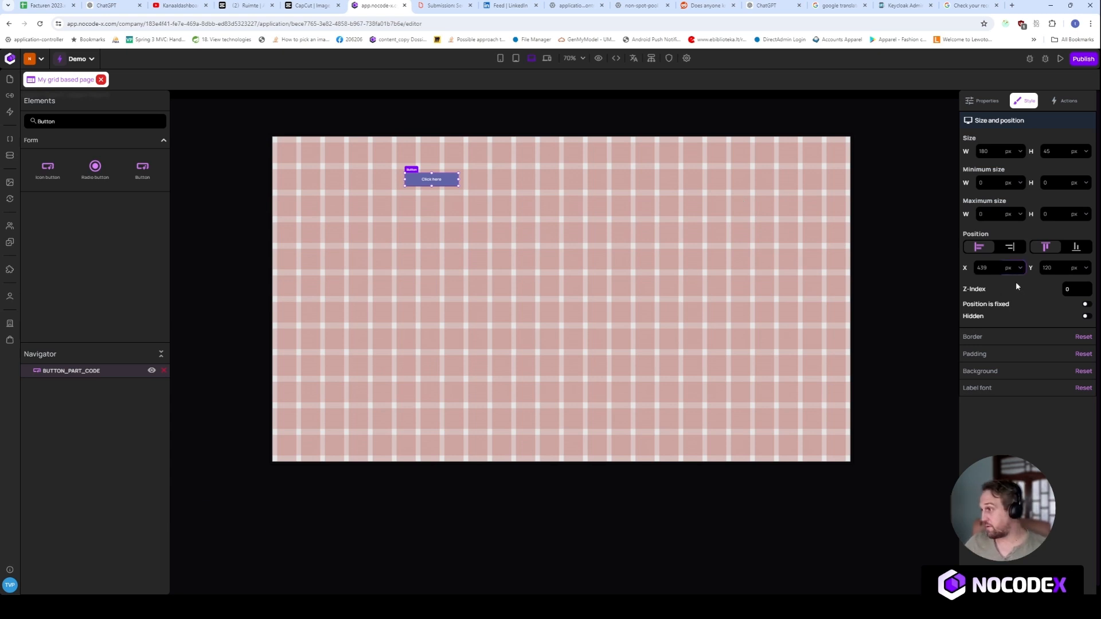
left_click(1016, 281)
left_click(1072, 270)
left_click(1073, 283)
left_click_drag(992, 270, 970, 271)
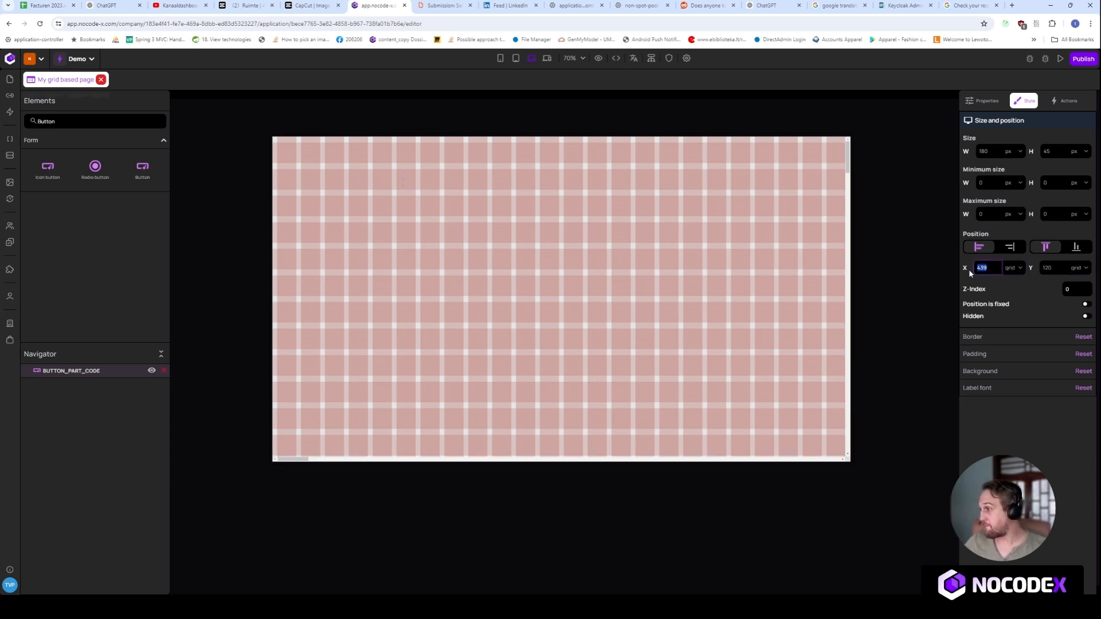
type("0")
key("Tab")
type("0")
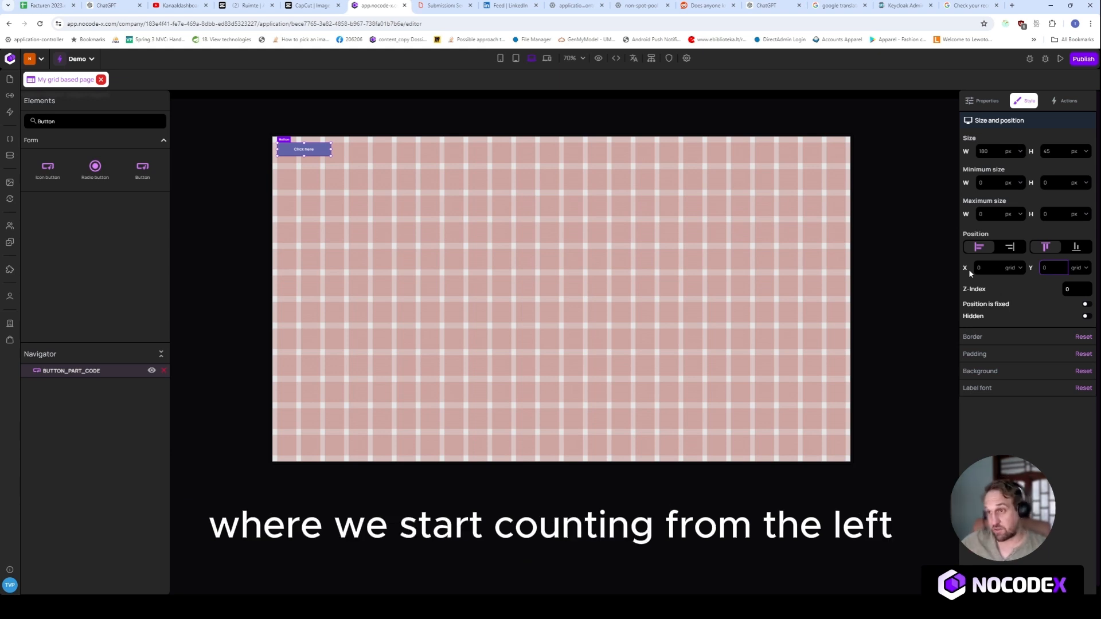
Position the button at grid column X 2 and grid row Y 3.
double_click(977, 268)
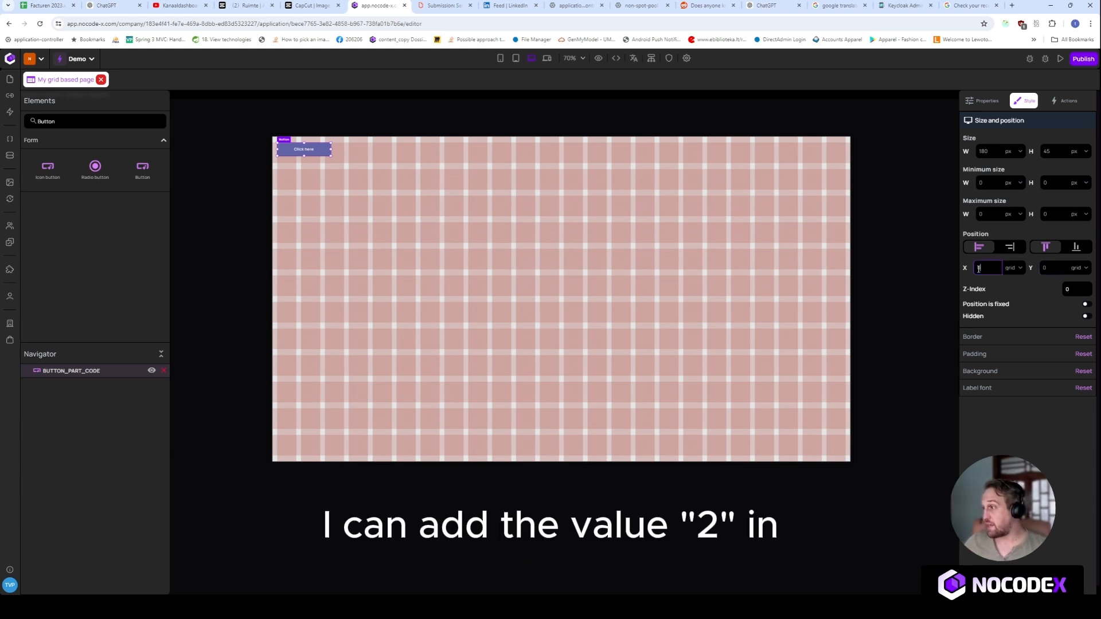
type("2")
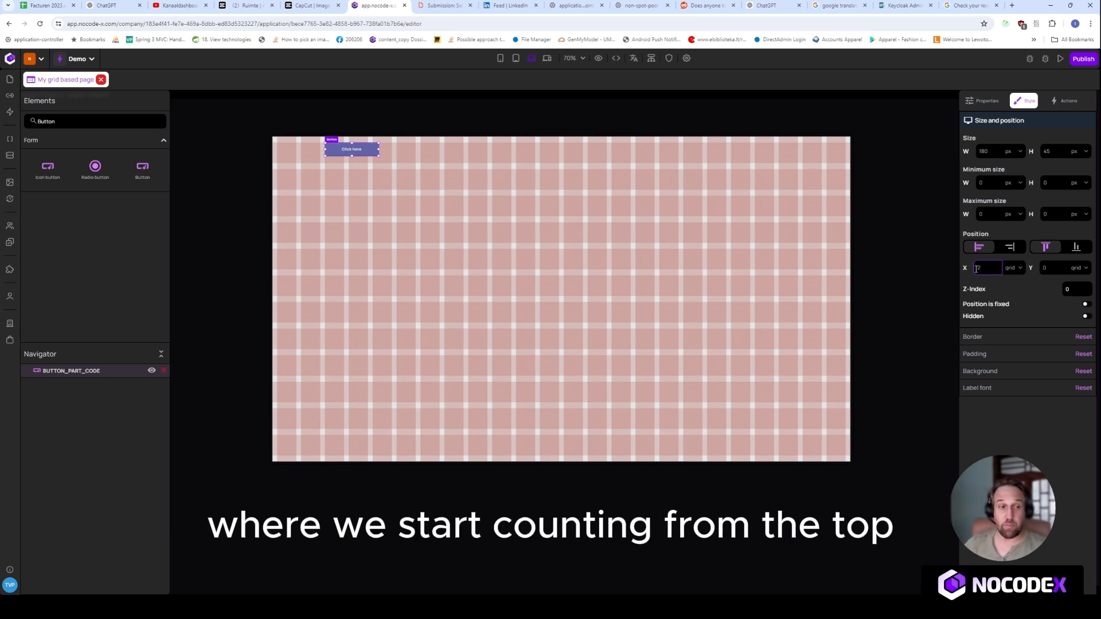
key("Tab")
key("Tab")
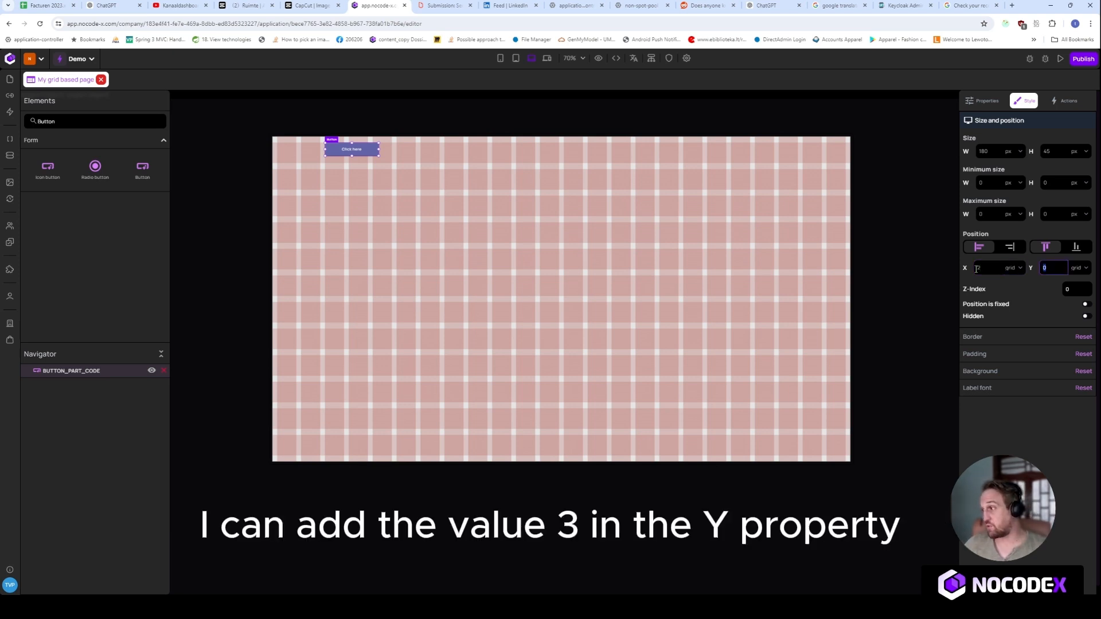
type("3")
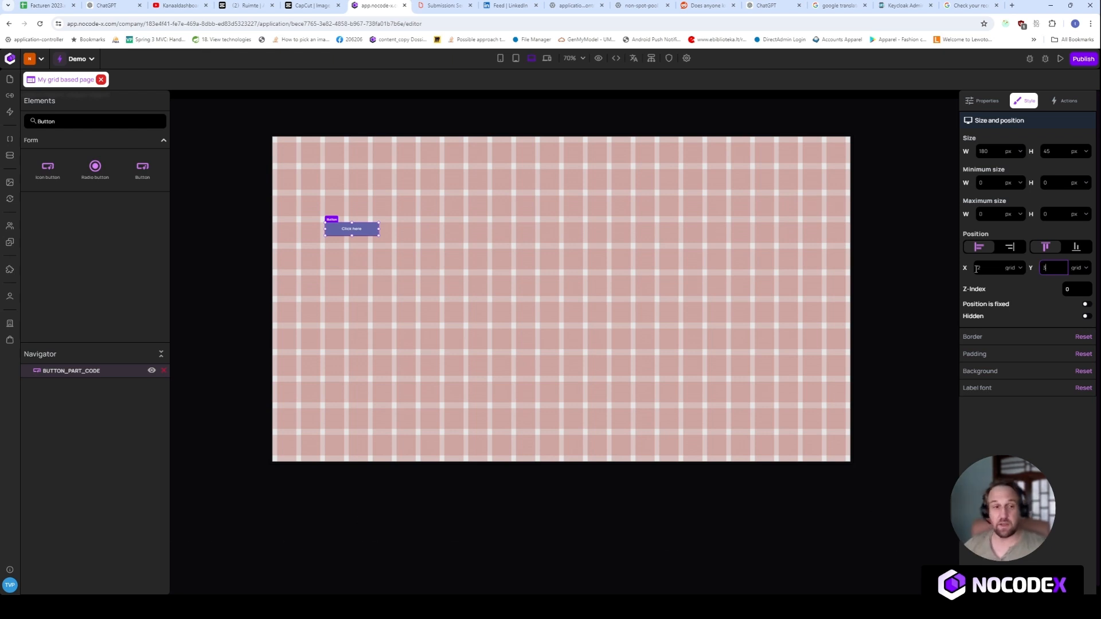
Align the button's position from the right, and try bottom alignment before returning to top alignment.
left_click(1004, 251)
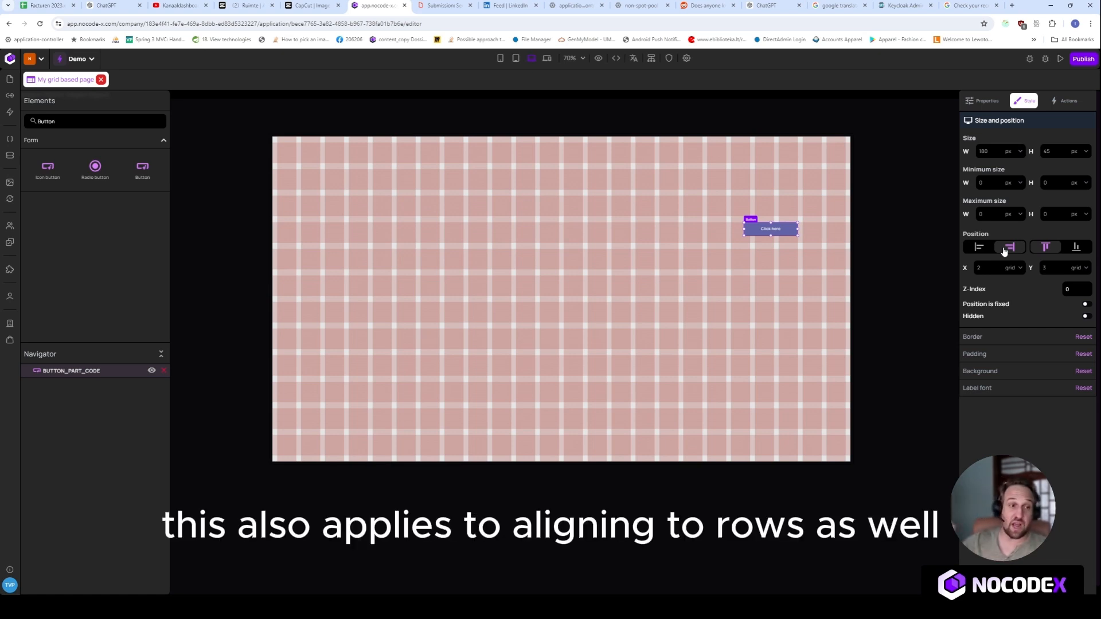
left_click(1077, 248)
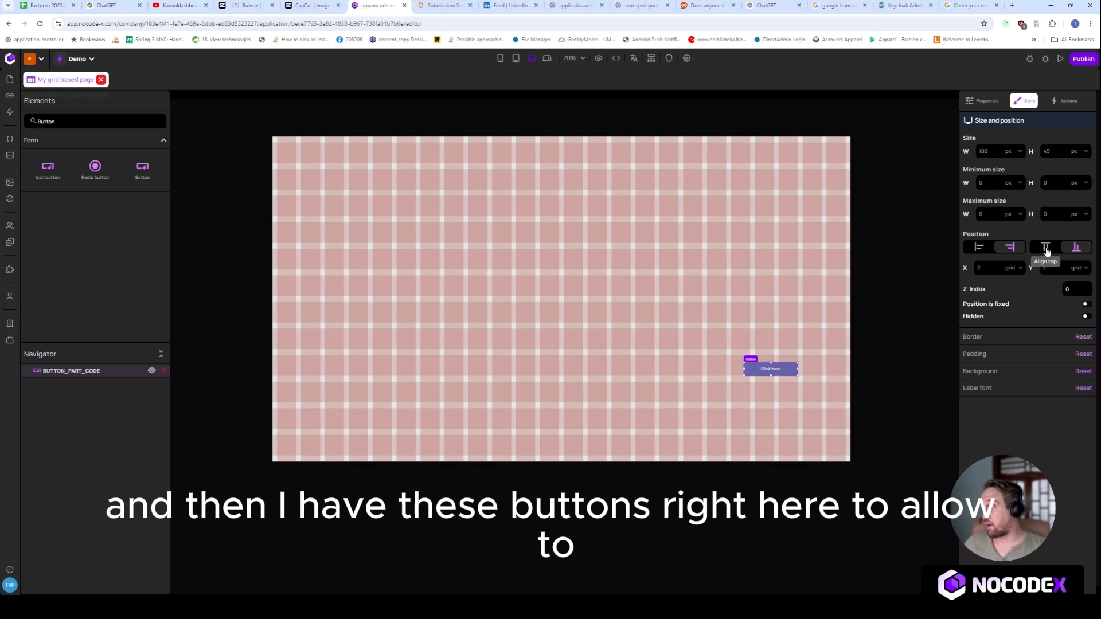
left_click(1047, 251)
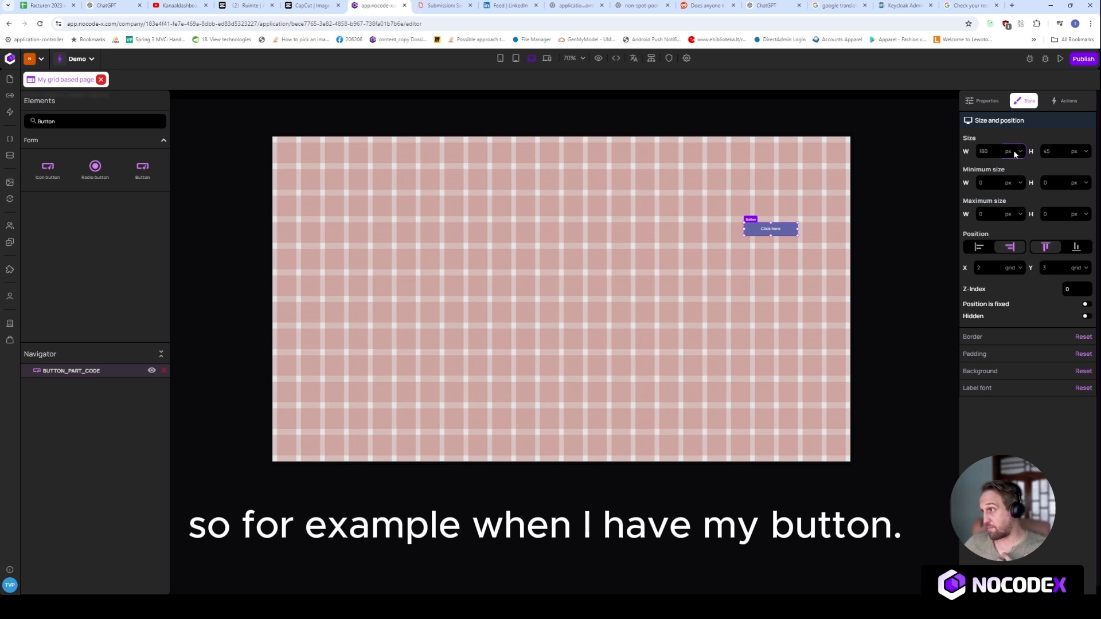
Size the button in grid units, with a width of 4 columns and a height of 2 rows.
left_click(1016, 173)
left_click_drag(988, 152, 976, 157)
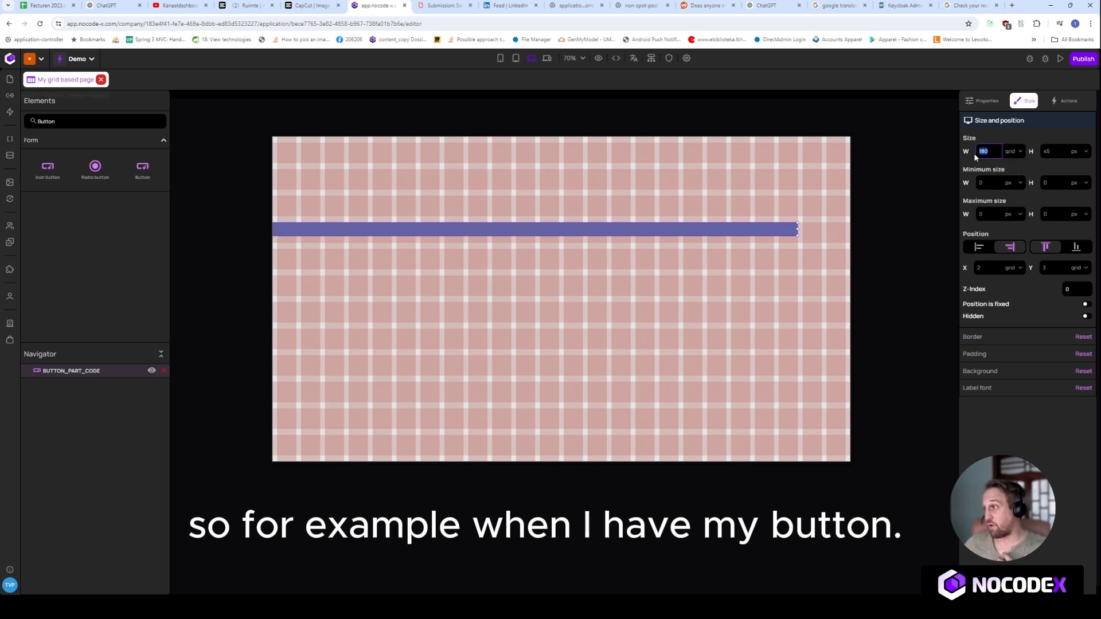
type("4")
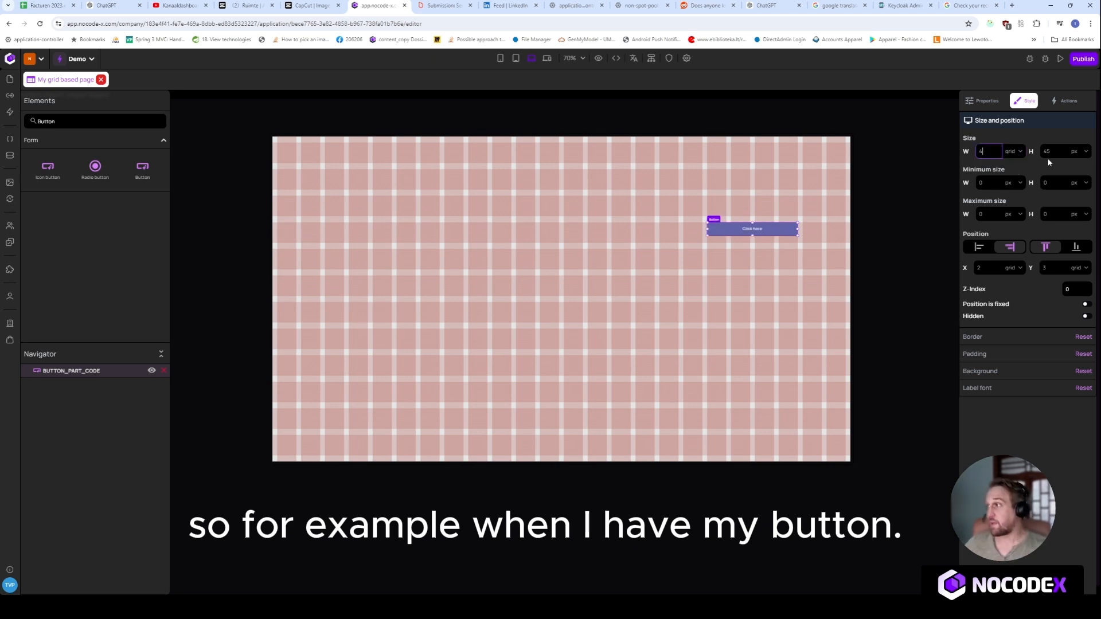
left_click(1081, 151)
left_click(1080, 173)
double_click(1047, 151)
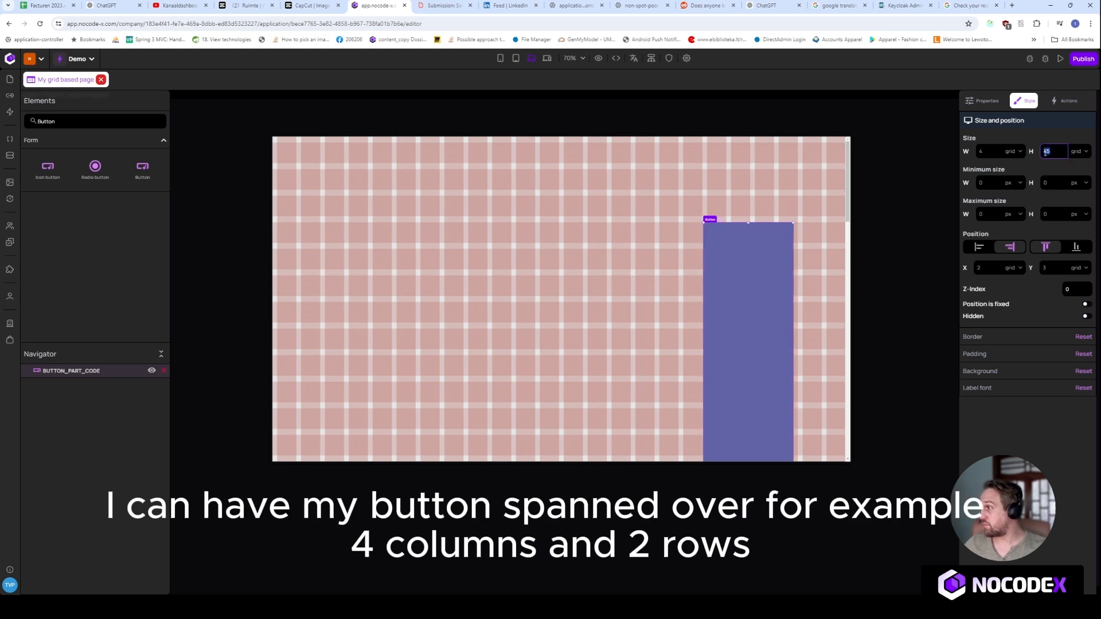
type("2")
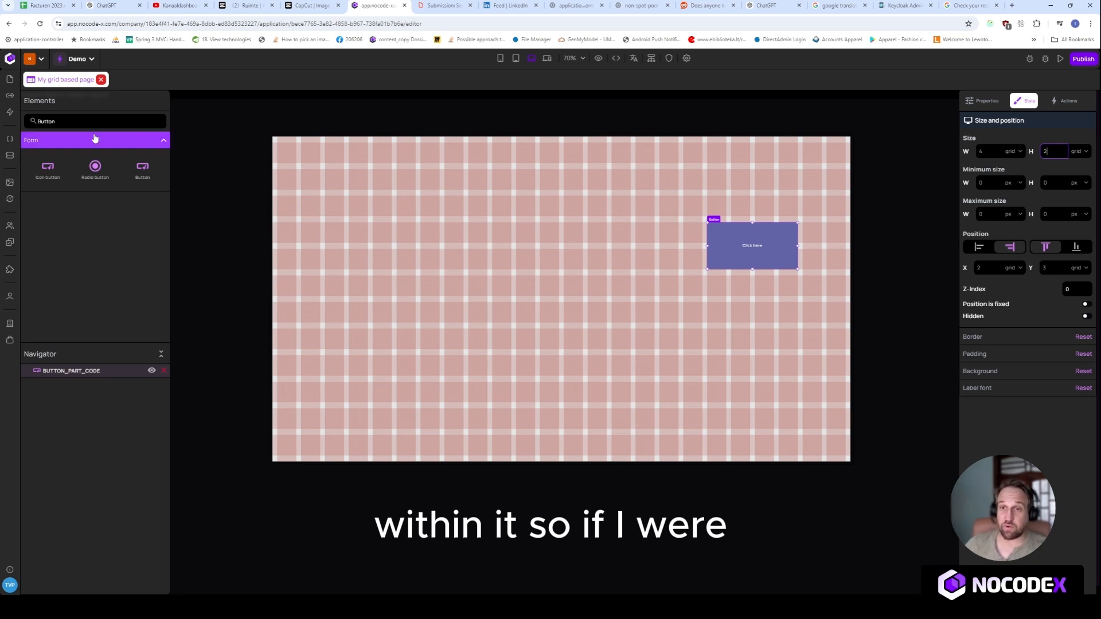
Find the Tabs container element and place it on the page beside the button, at about X 180, Y 137 px.
left_click_drag(75, 121, 3, 124)
type("tab")
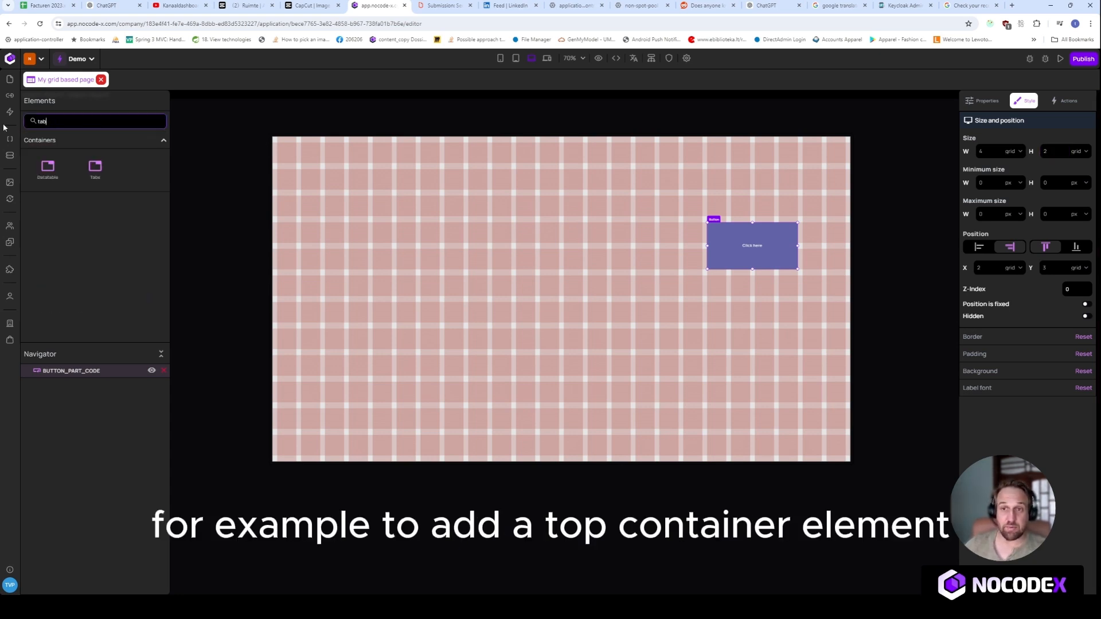
left_click_drag(120, 184, 625, 224)
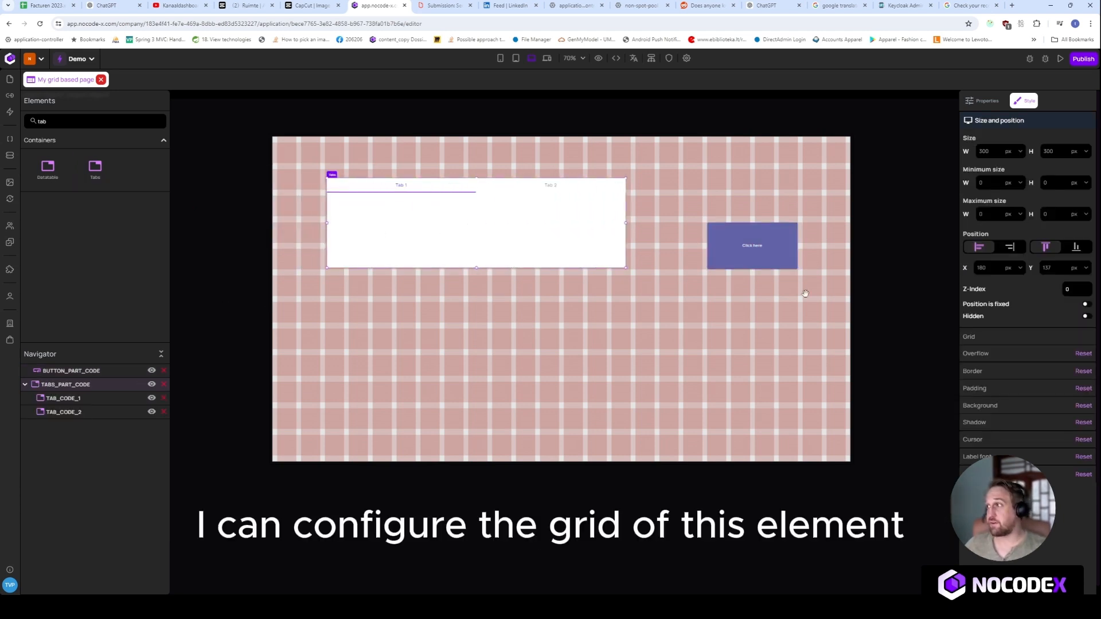
Show the tabs container's own grid and stretch the container downward to roughly twice its height.
left_click(1021, 337)
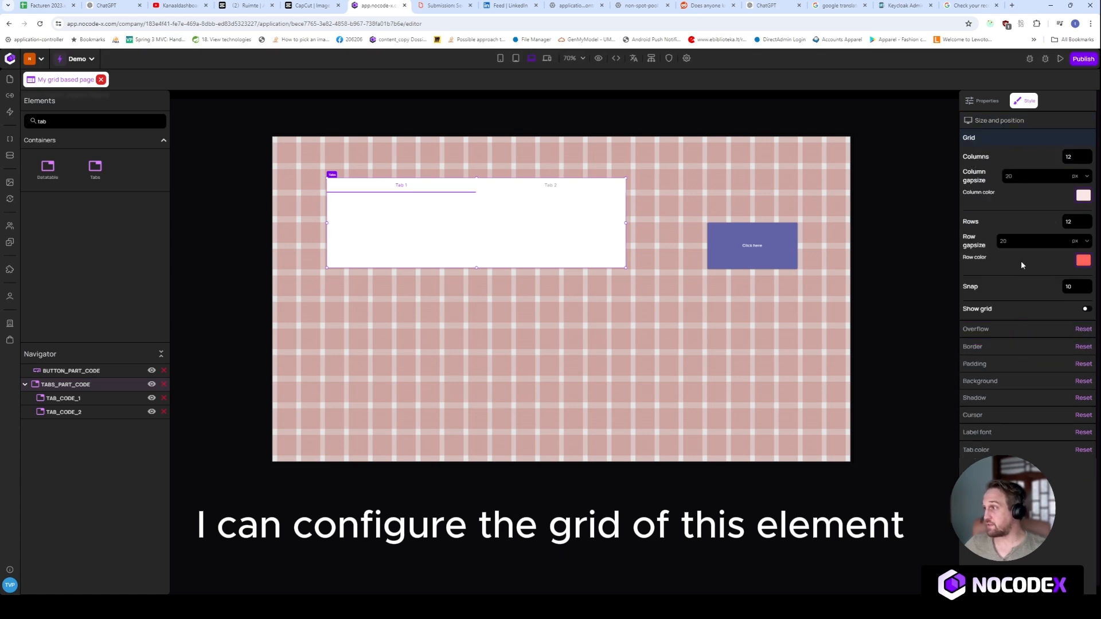
left_click(1085, 308)
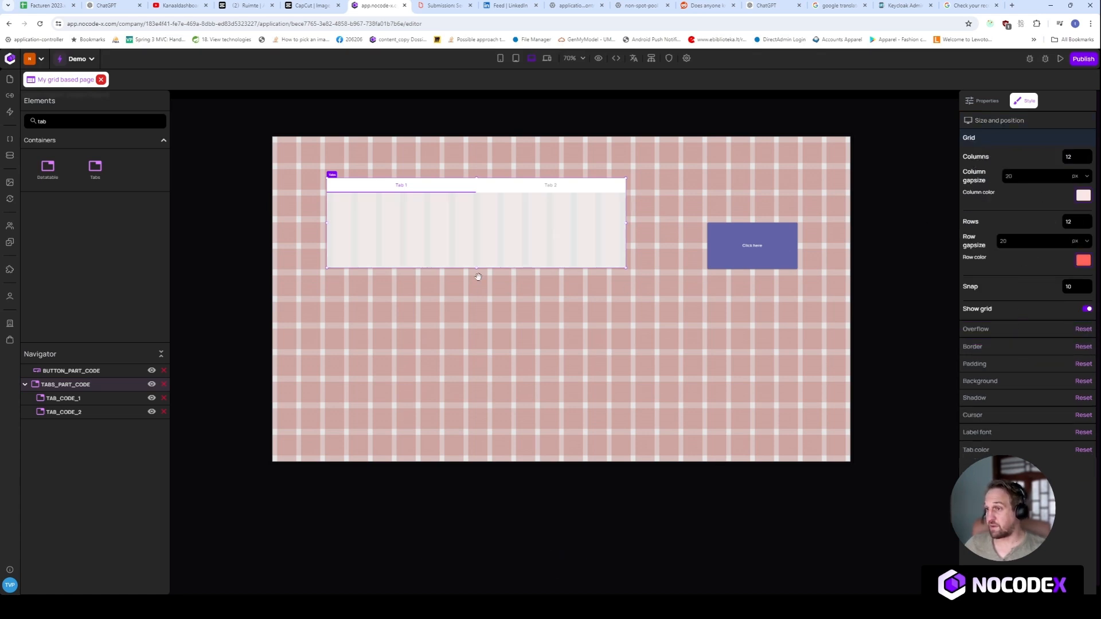
left_click_drag(477, 276, 477, 360)
Change the column color of the tabs container's grid to dark red #a6160b.
left_click(1083, 196)
left_click(1065, 153)
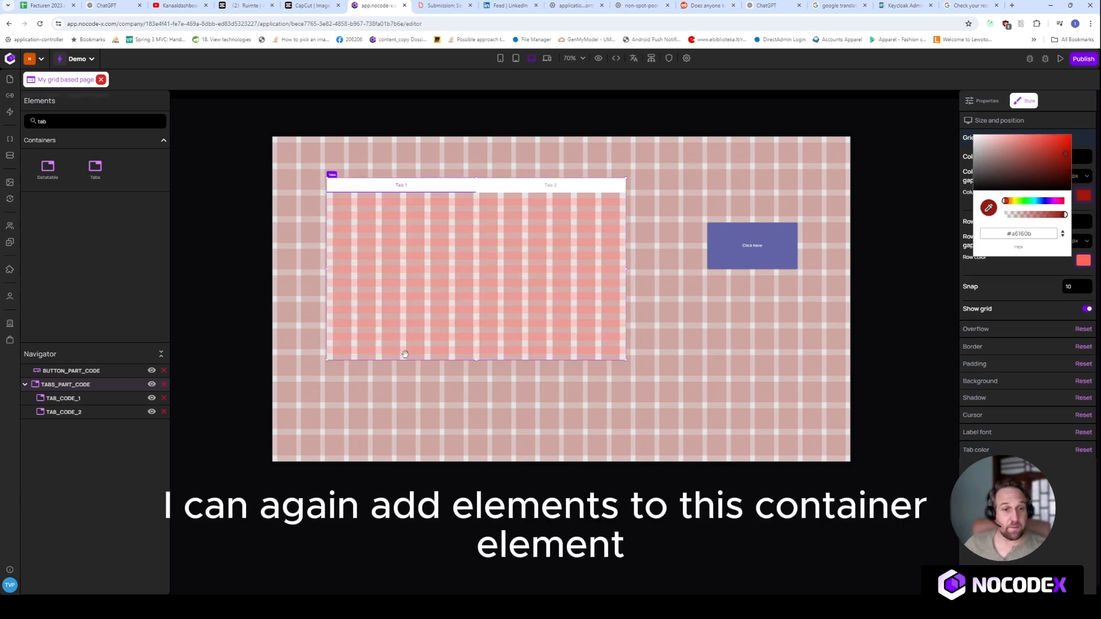
left_click(642, 308)
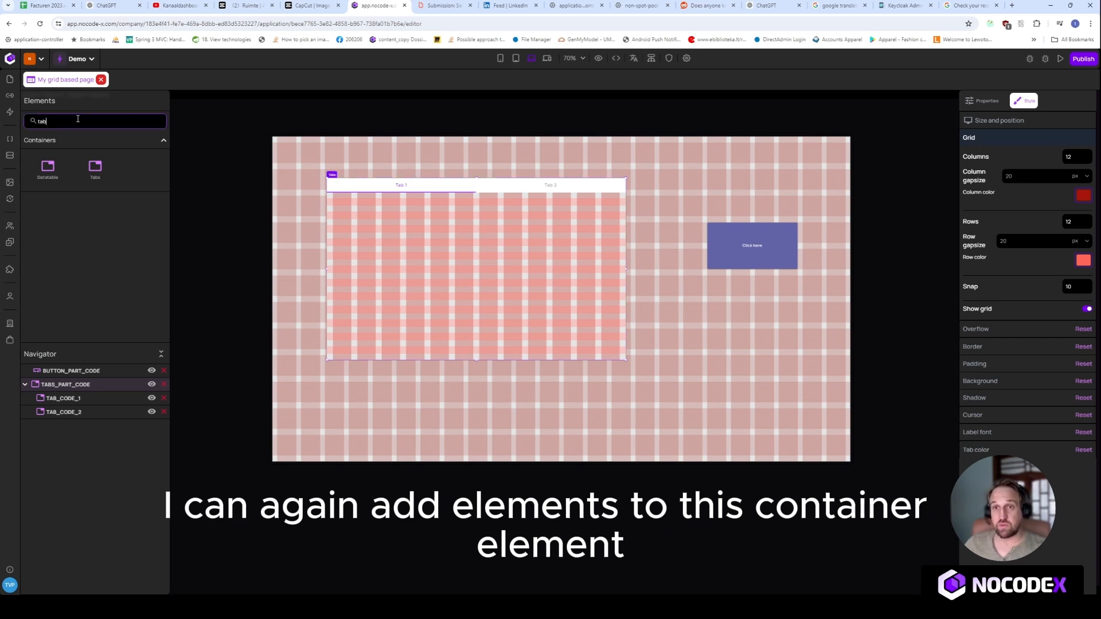
Find the Button element and place one inside Tab 1 of the tabs container, near its upper middle.
left_click_drag(76, 120, 21, 122)
type("button")
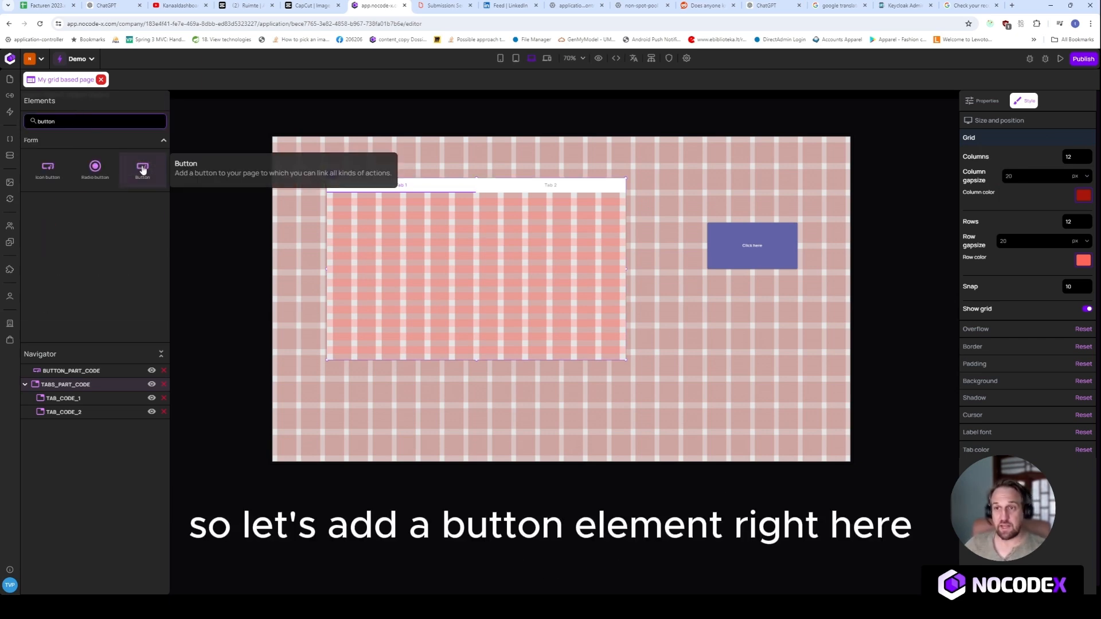
left_click_drag(142, 169, 468, 250)
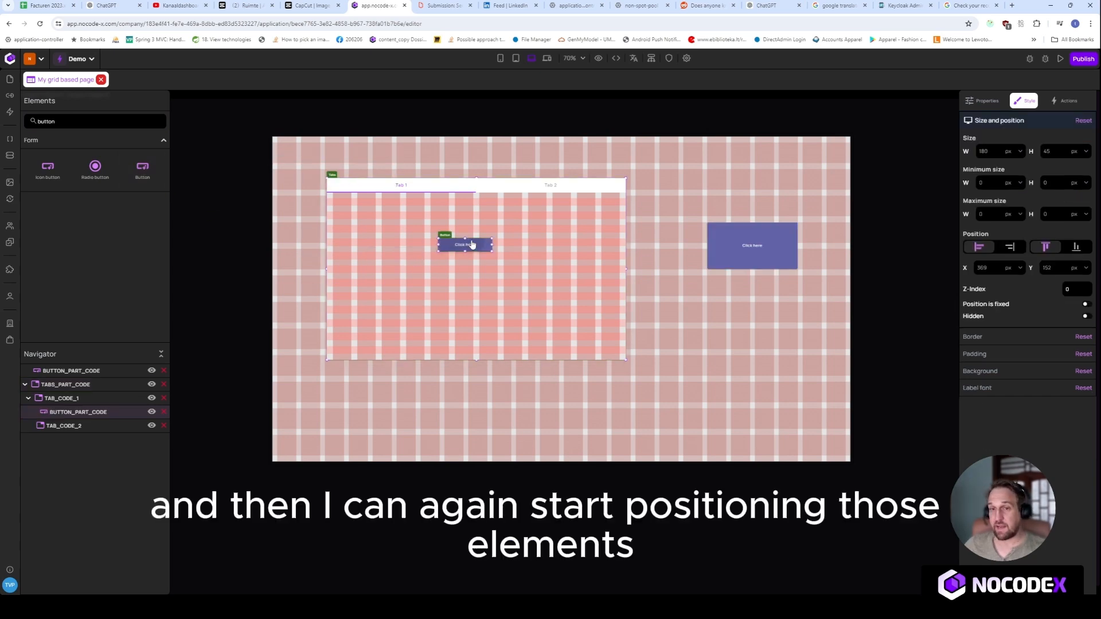